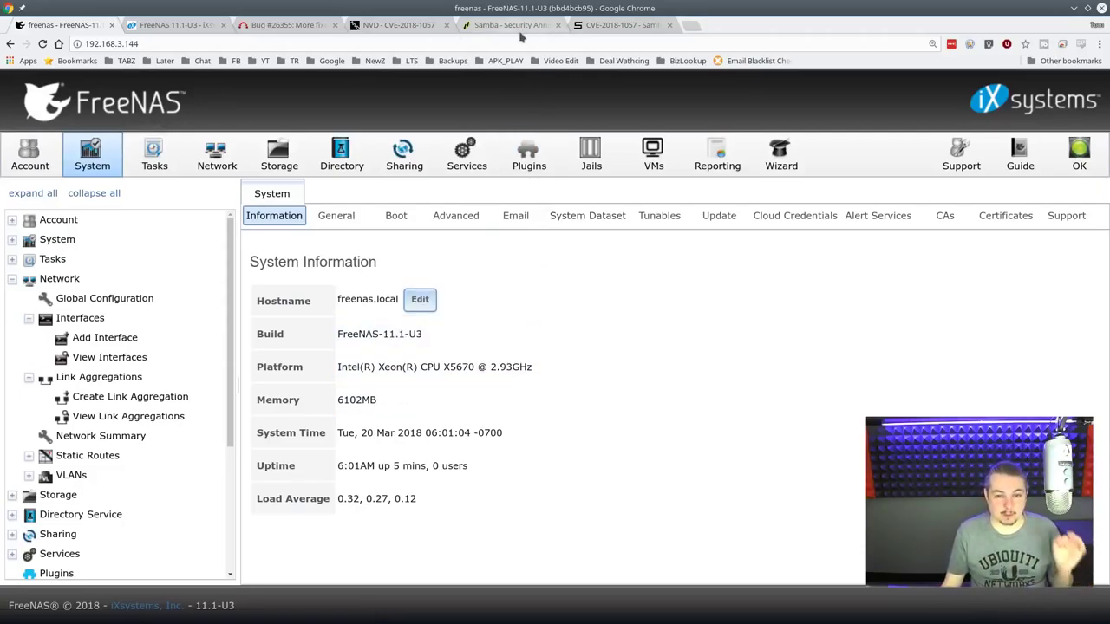
Step: Show the FreeNAS 11.1-U3 release notes and zoom in on the ChangeLog's four bug fixes
left_click(169, 25)
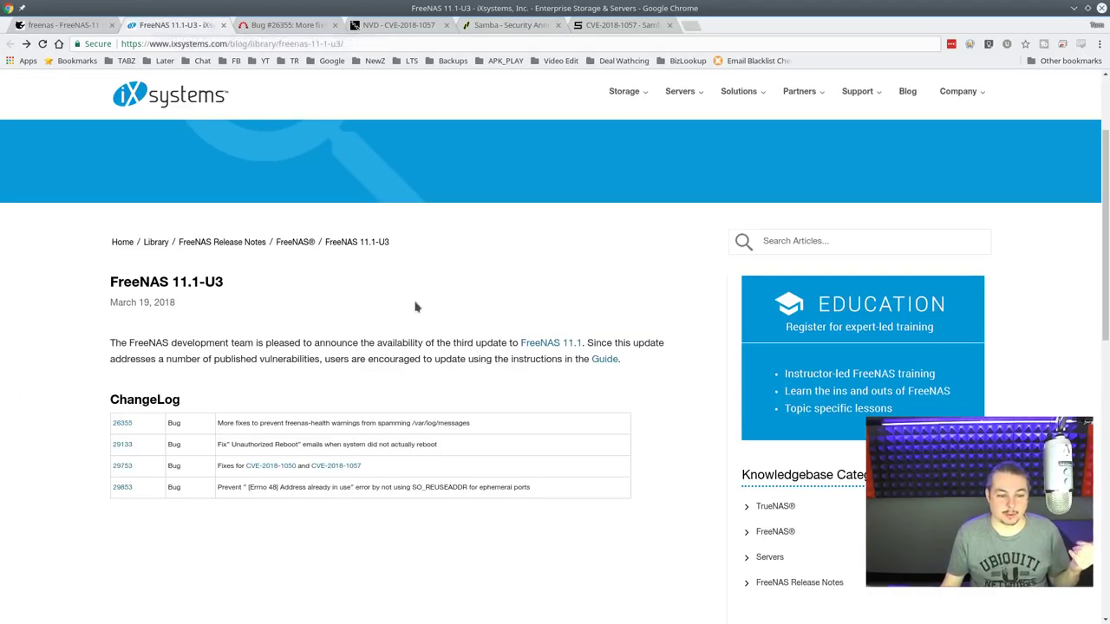
scroll(416, 307, "down", 2)
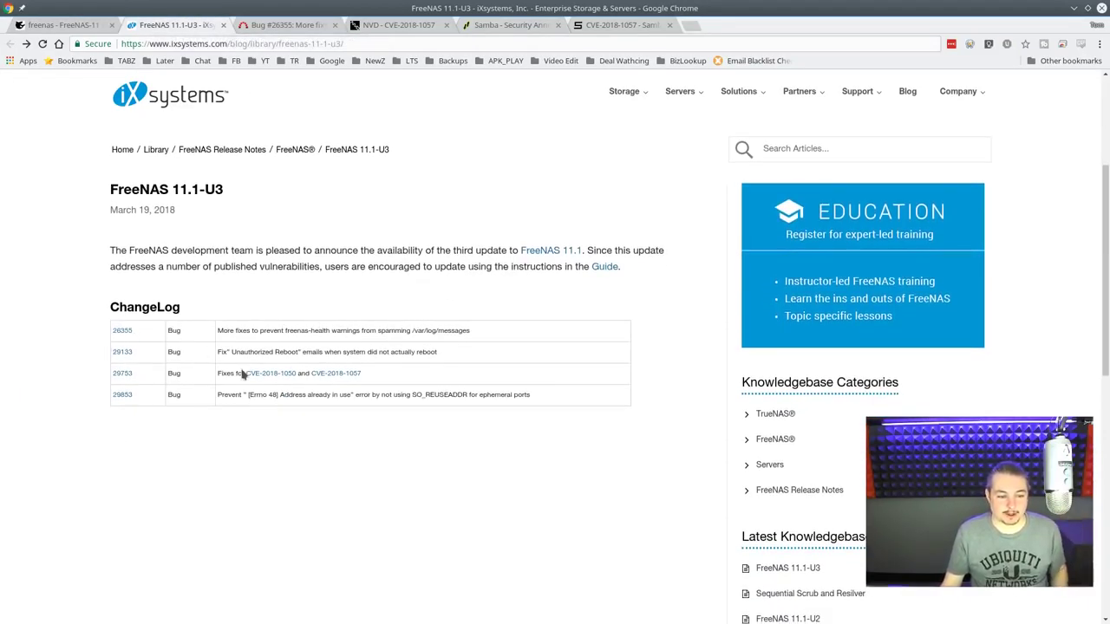
scroll(244, 371, "up", 1)
key("ctrl+plus")
key("ctrl+plus")
key("ctrl+plus")
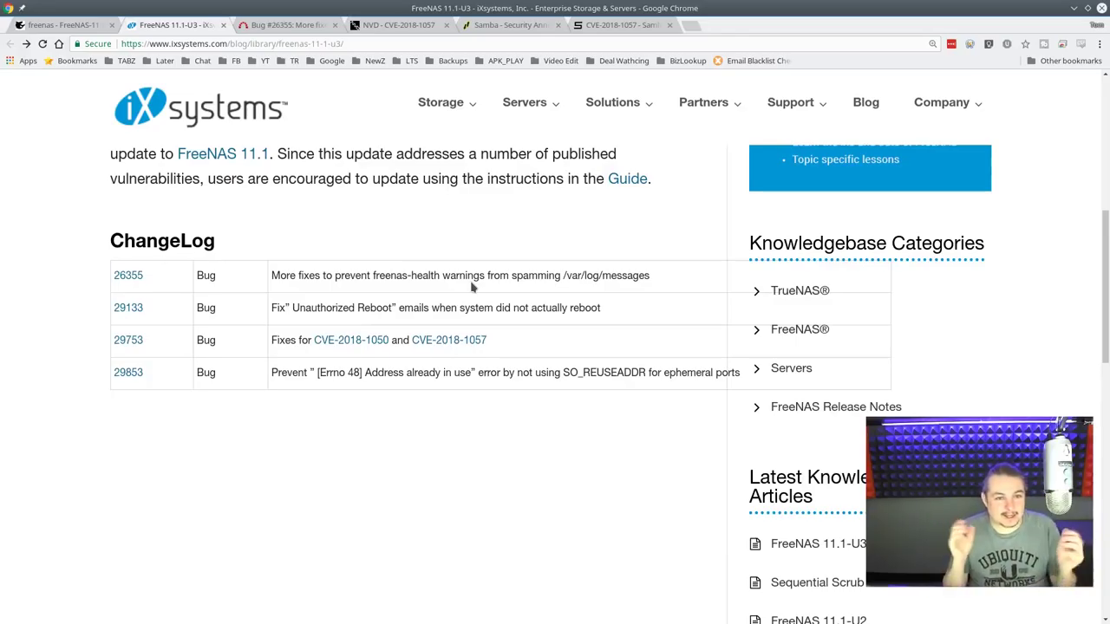
Step: Read bug #26355 on freenas-health warnings spamming /var/log/messages, including its History entries
left_click(299, 24)
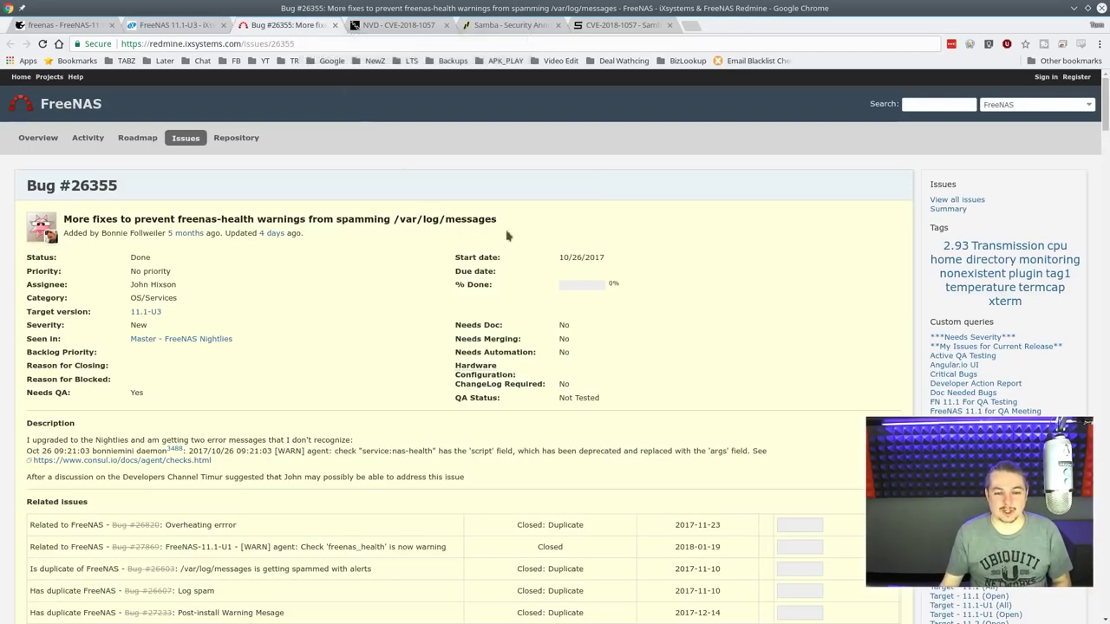
scroll(584, 337, "down", 7)
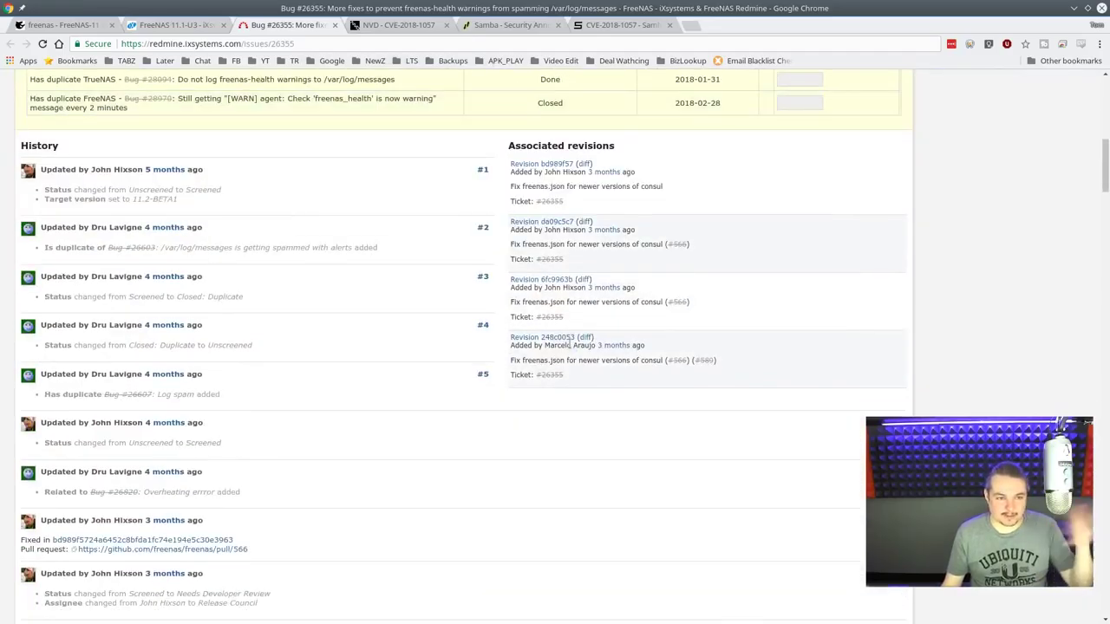
scroll(570, 337, "up", 5)
scroll(570, 338, "up", 5)
left_click(174, 24)
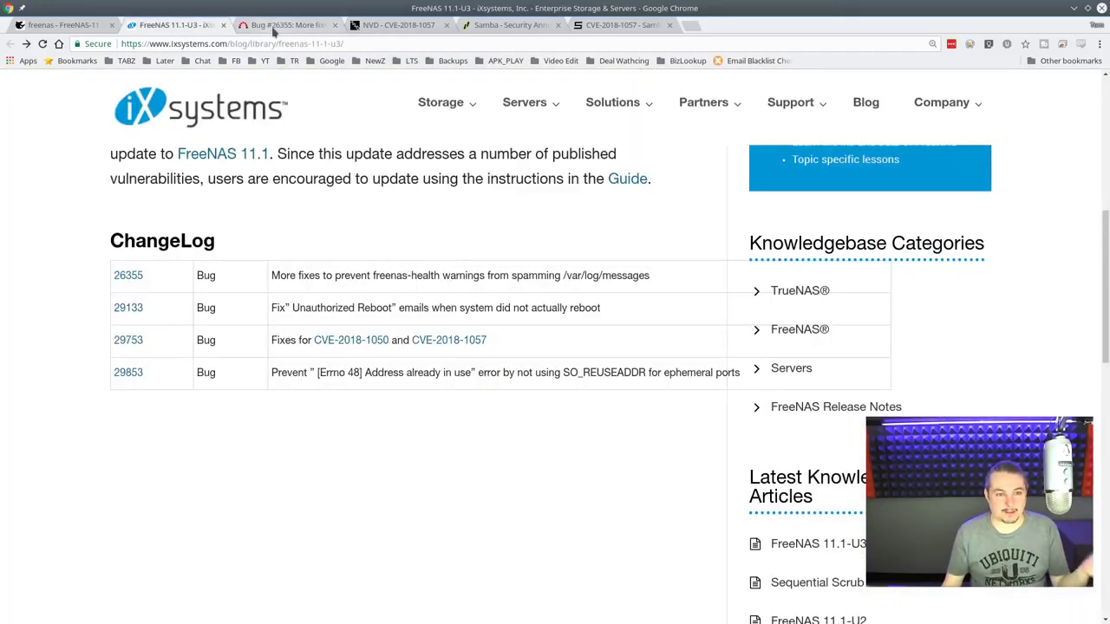
left_click(275, 28)
scroll(473, 387, "down", 8)
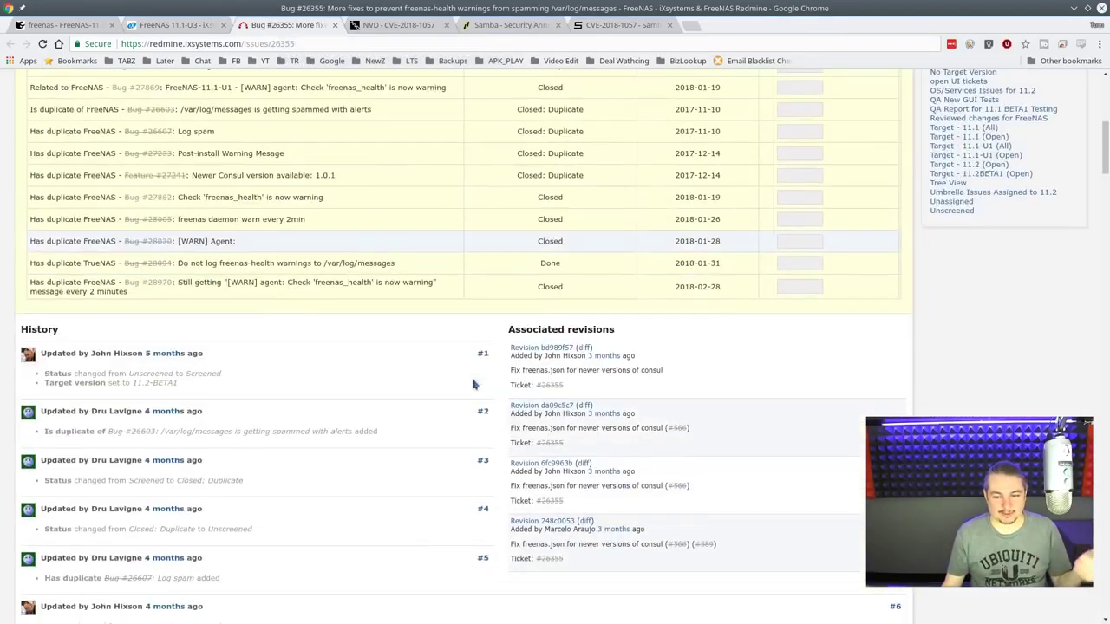
scroll(464, 411, "down", 2)
scroll(464, 411, "down", 7)
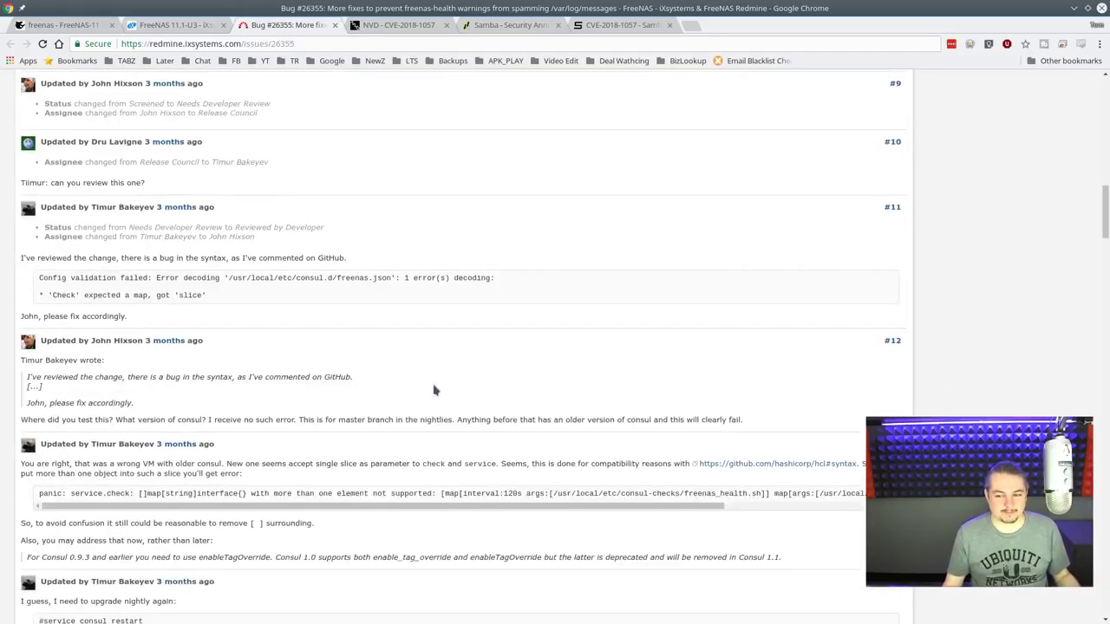
scroll(379, 413, "up", 8)
scroll(379, 414, "up", 10)
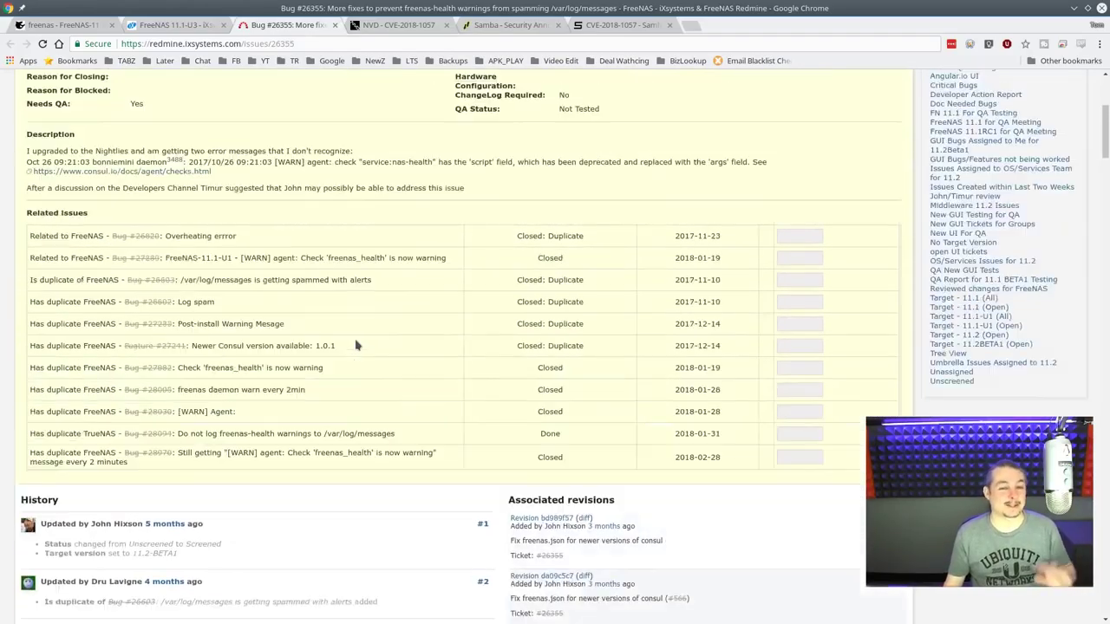
left_click(178, 26)
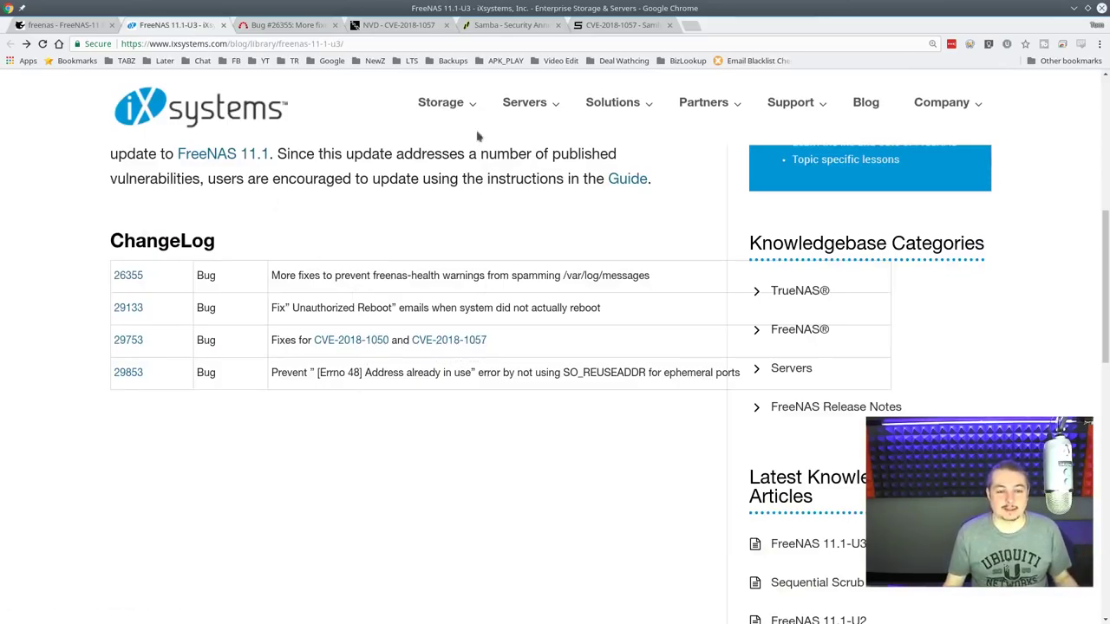
Step: Review the Samba AD DC LDAP password-change flaw's description and References table on NVD
left_click(429, 27)
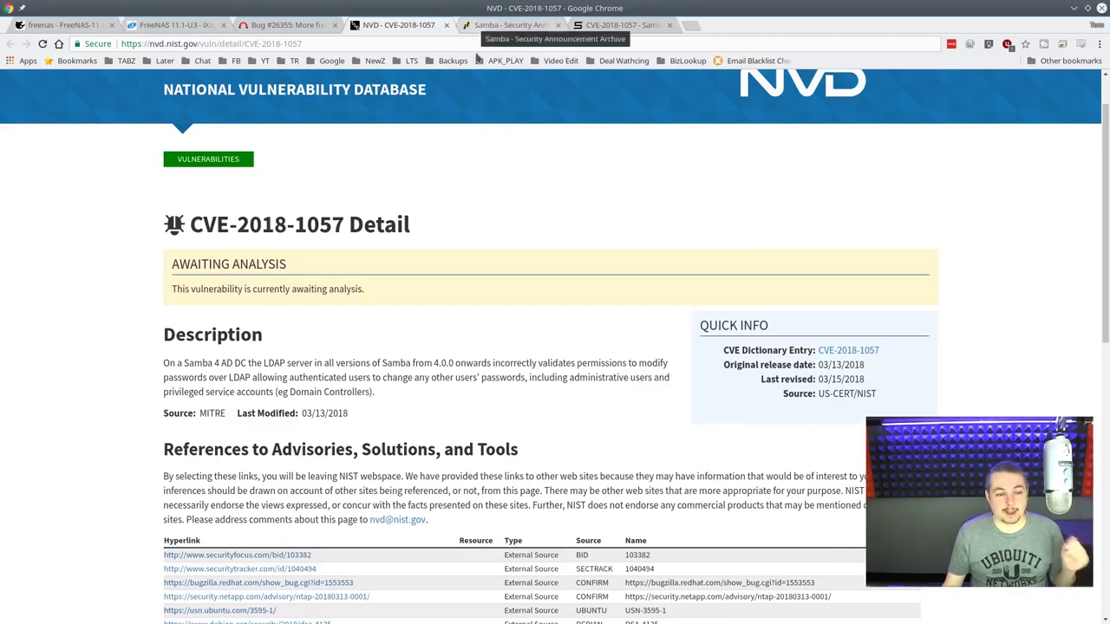
scroll(471, 339, "up", 1)
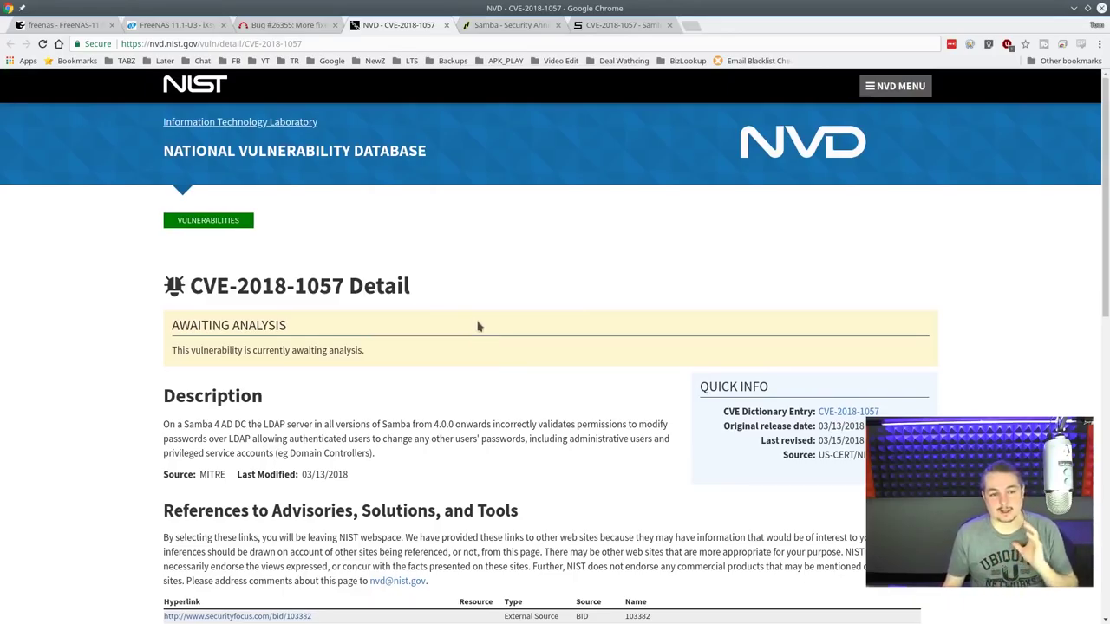
scroll(485, 304, "down", 3)
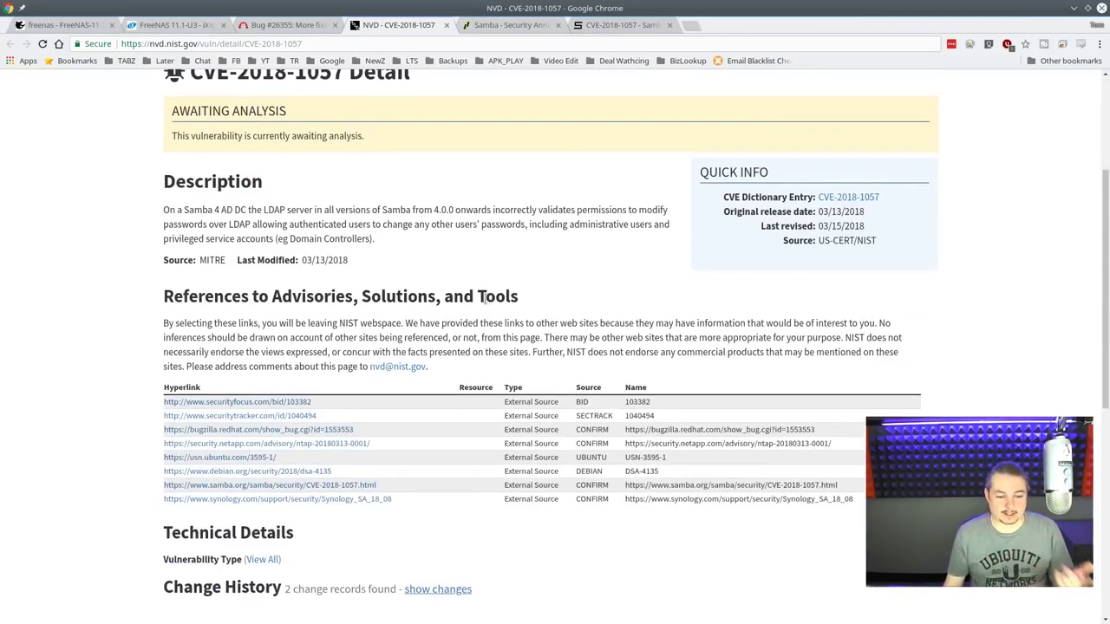
scroll(484, 298, "up", 2)
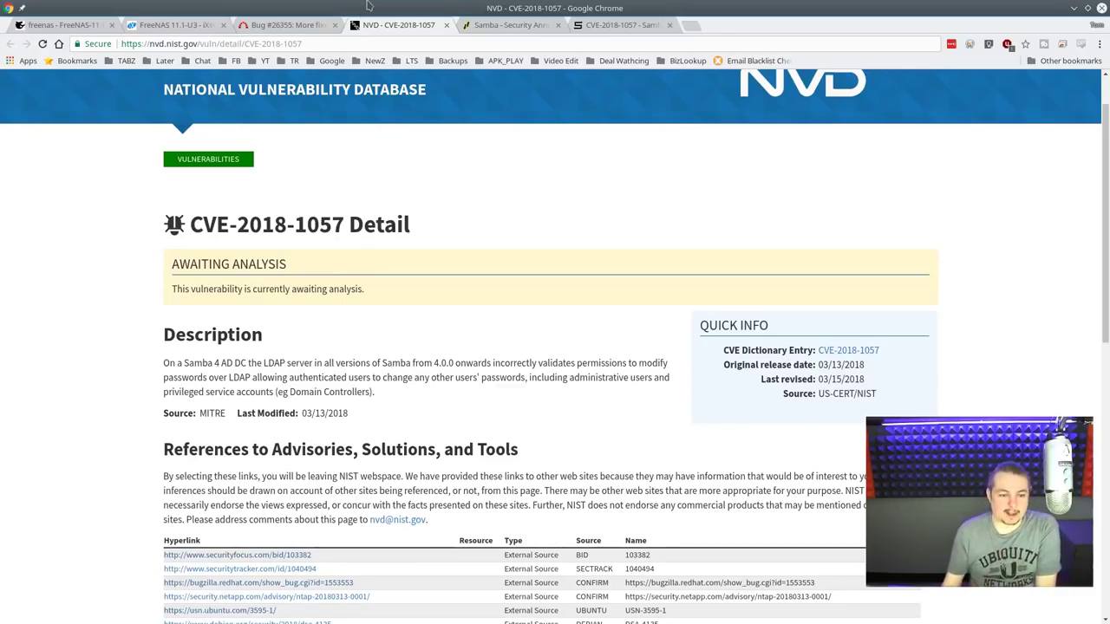
scroll(463, 312, "down", 2)
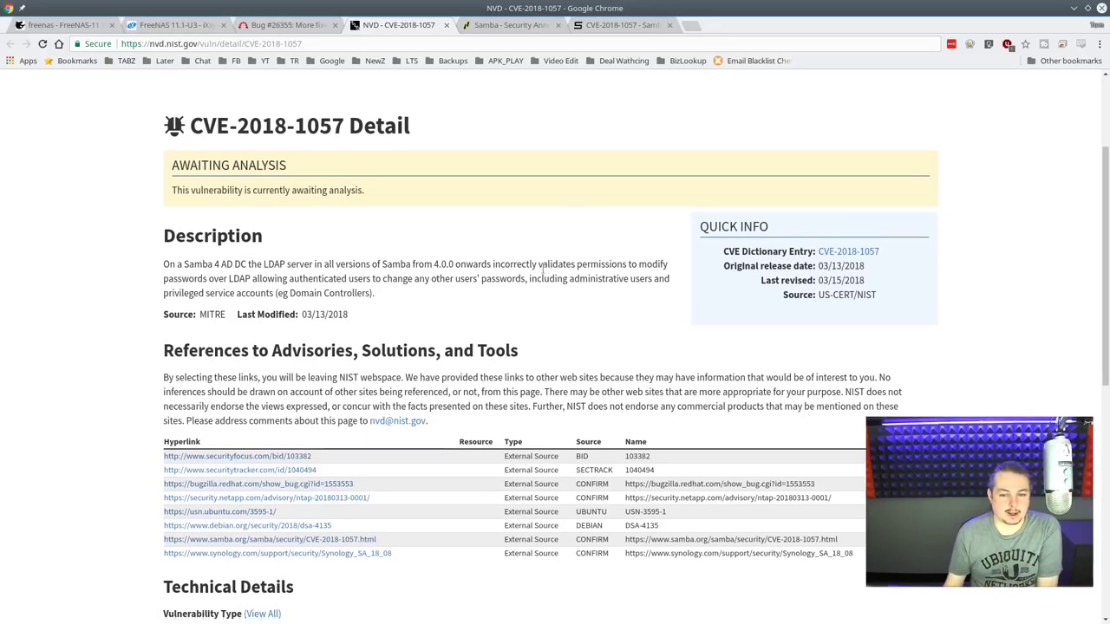
scroll(544, 274, "down", 1)
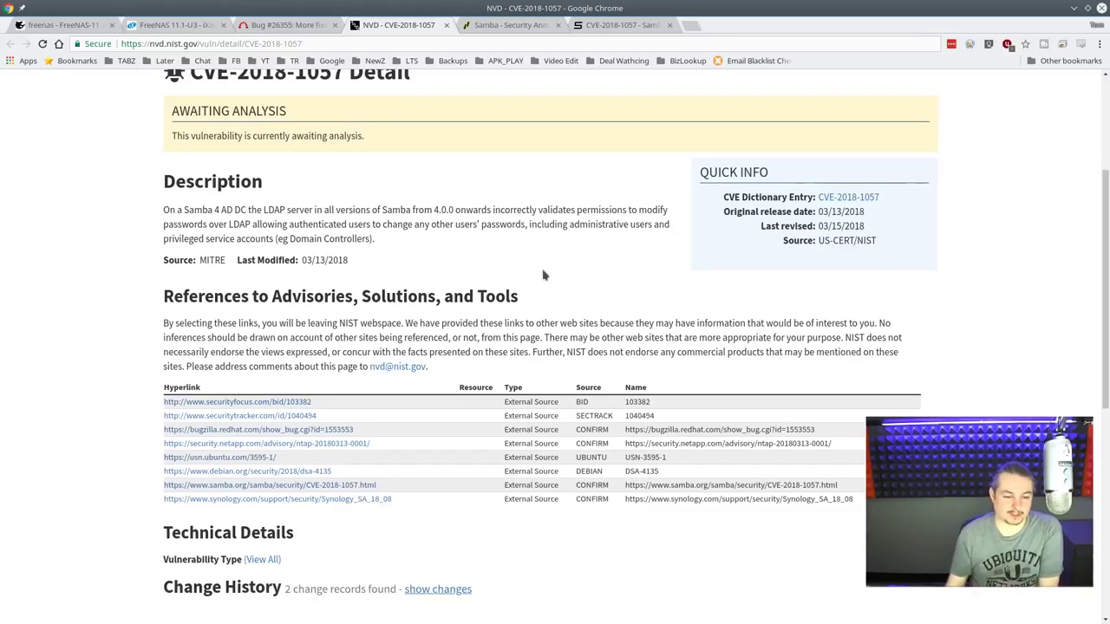
scroll(544, 275, "down", 3)
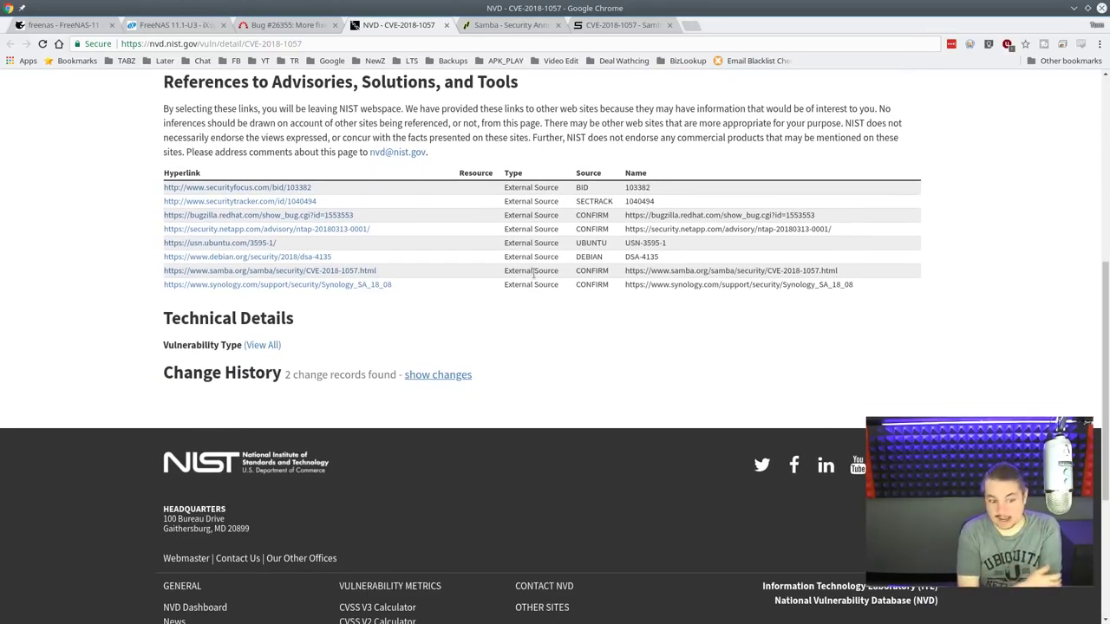
scroll(534, 274, "up", 5)
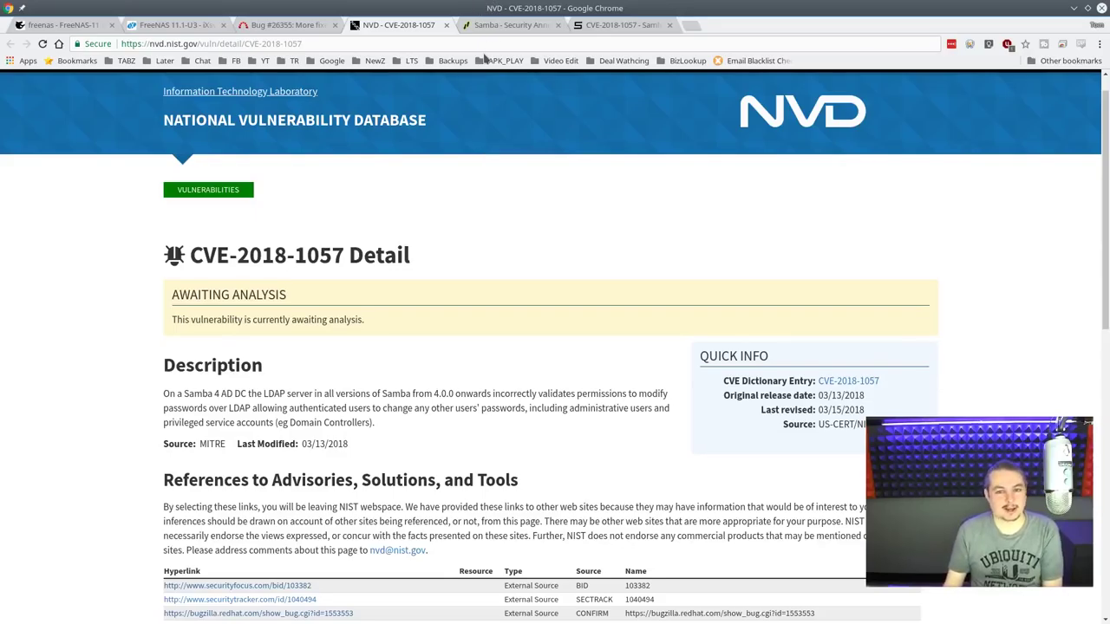
Step: Open bug 29853 from the 11.1-U3 ChangeLog, close it, and return to FreeNAS System Information
left_click(65, 26)
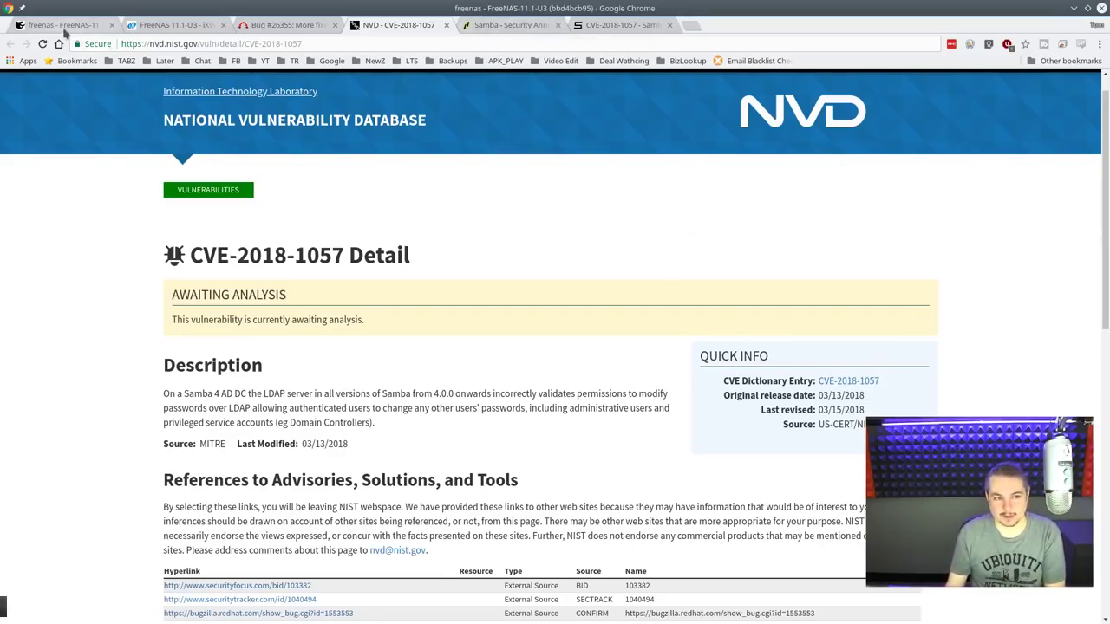
left_click(206, 26)
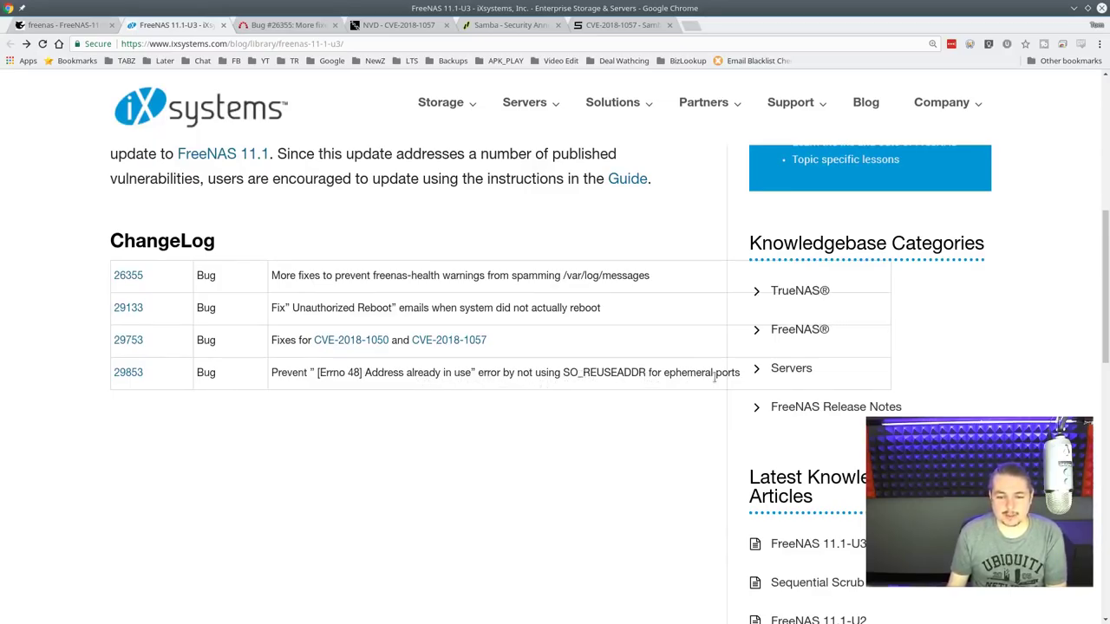
middle_click(129, 372)
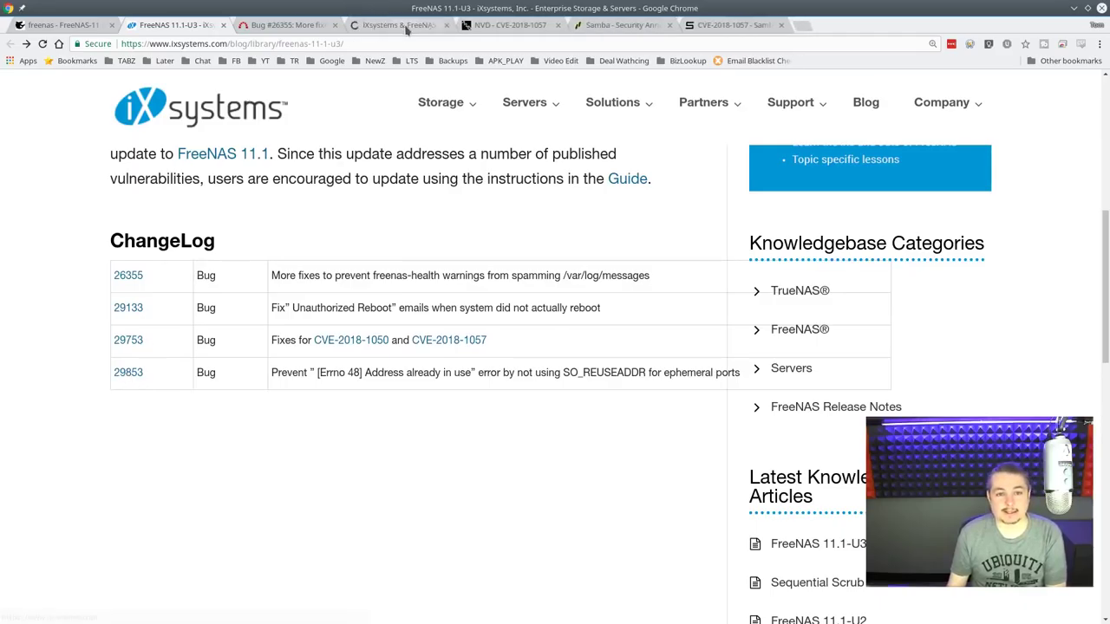
left_click(392, 24)
key("ctrl+w")
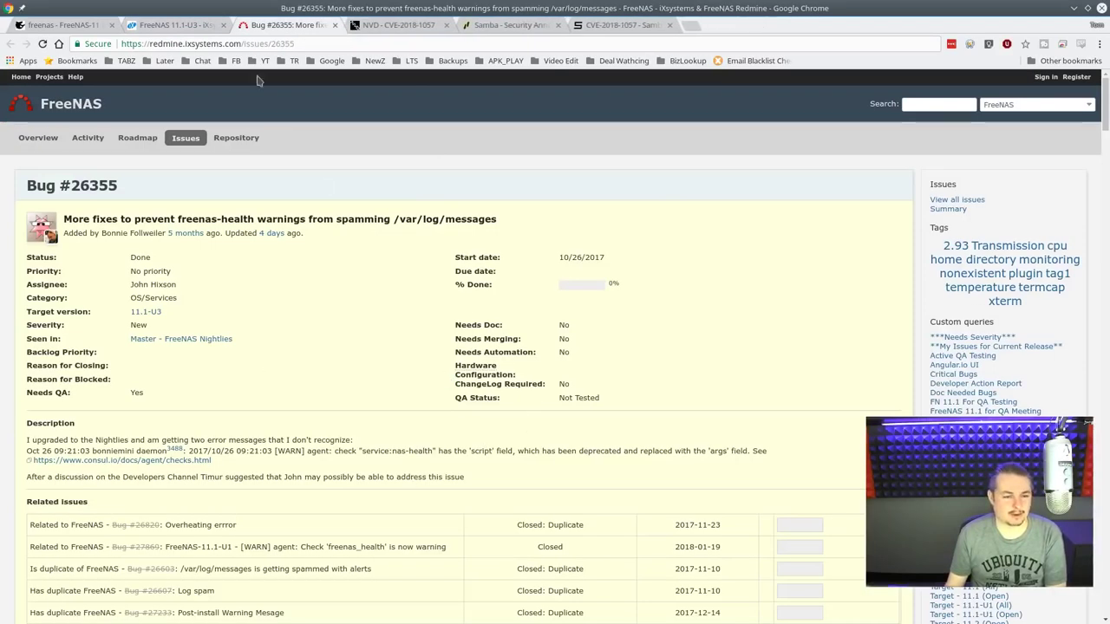
left_click(80, 25)
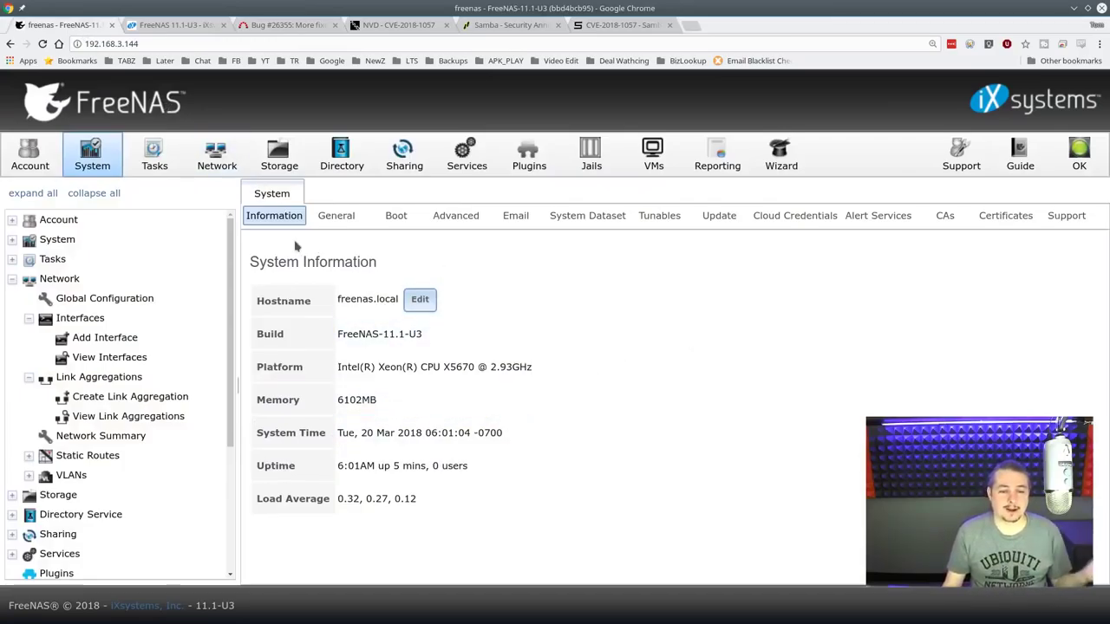
Step: Open System > Update and review the train list, keeping FreeNAS-11-STABLE with no pending updates
left_click(718, 216)
left_click(92, 158)
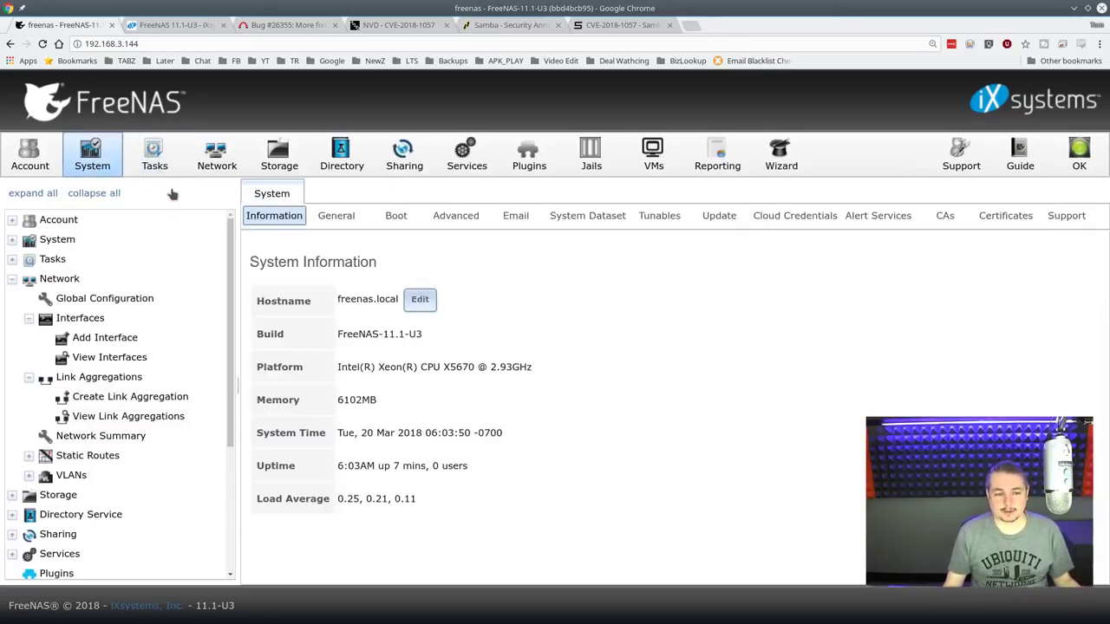
left_click(710, 219)
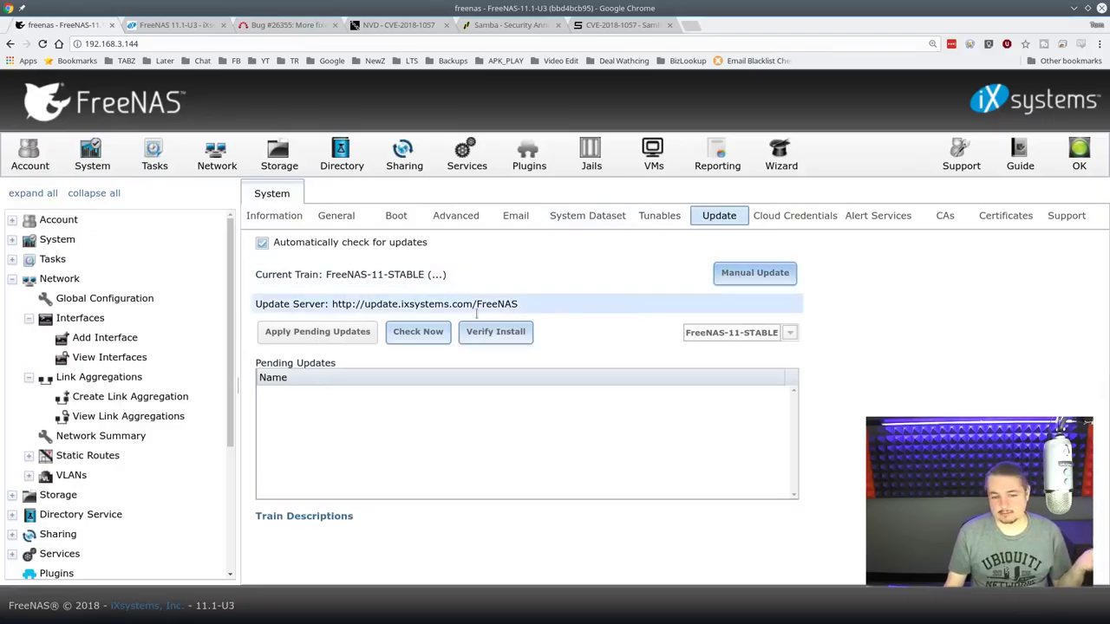
left_click(791, 333)
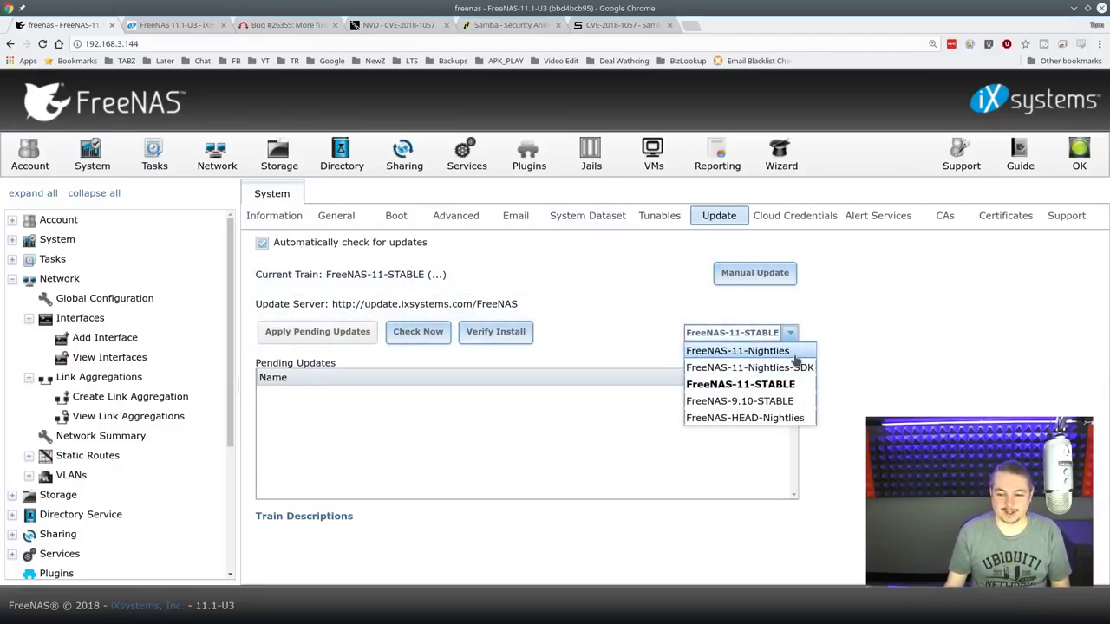
left_click(818, 330)
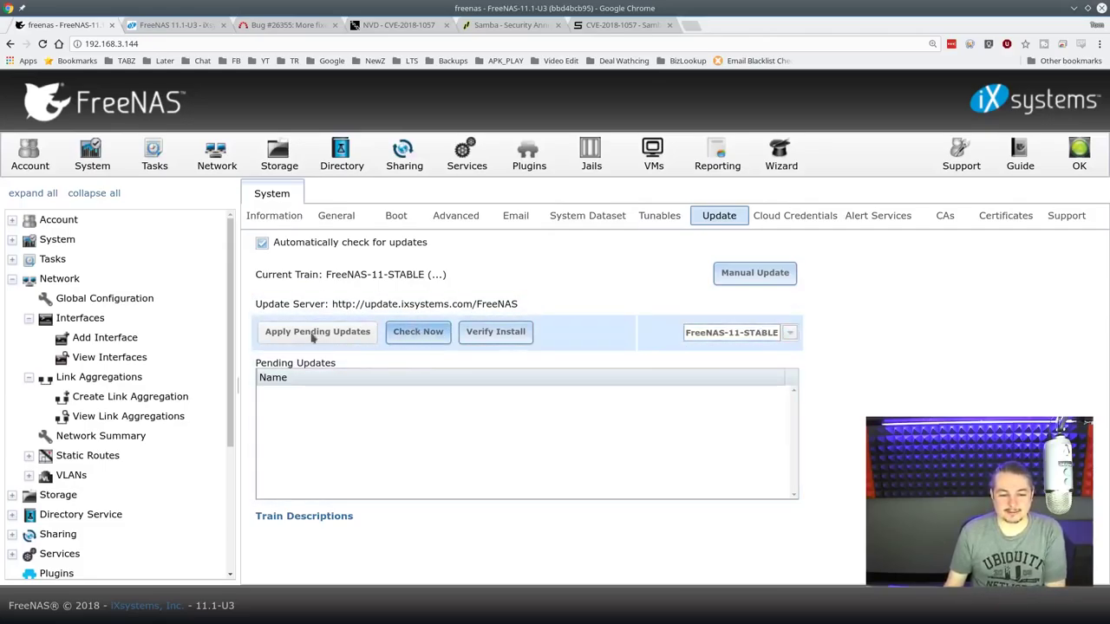
left_click(436, 333)
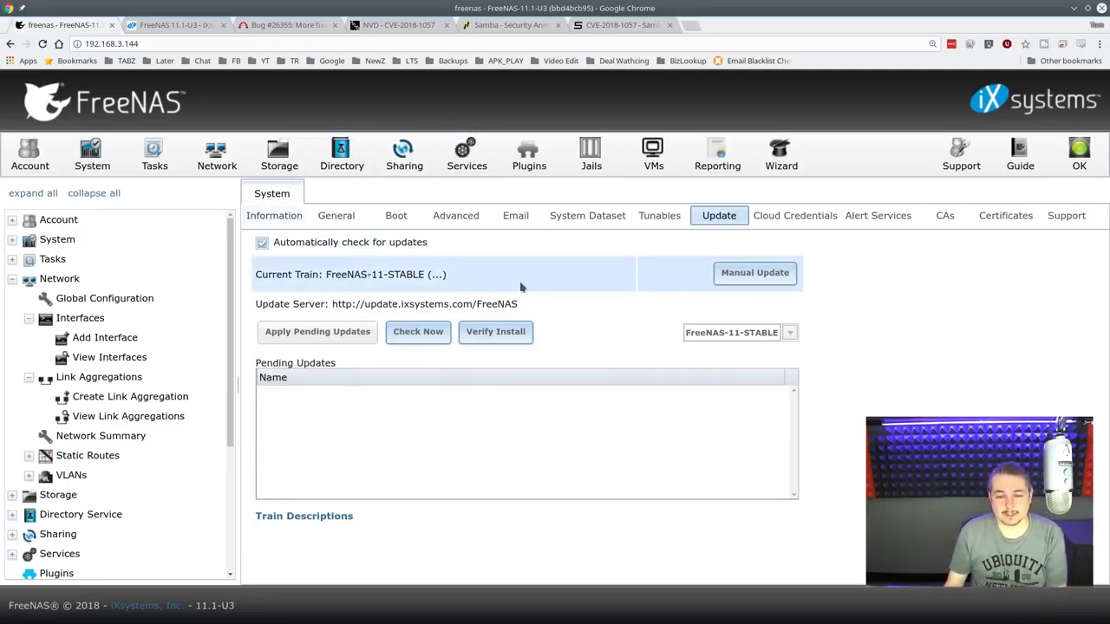
Step: Open Boot environments and compare the 11.1-U2 and active 11.1-U3 entries
left_click(399, 219)
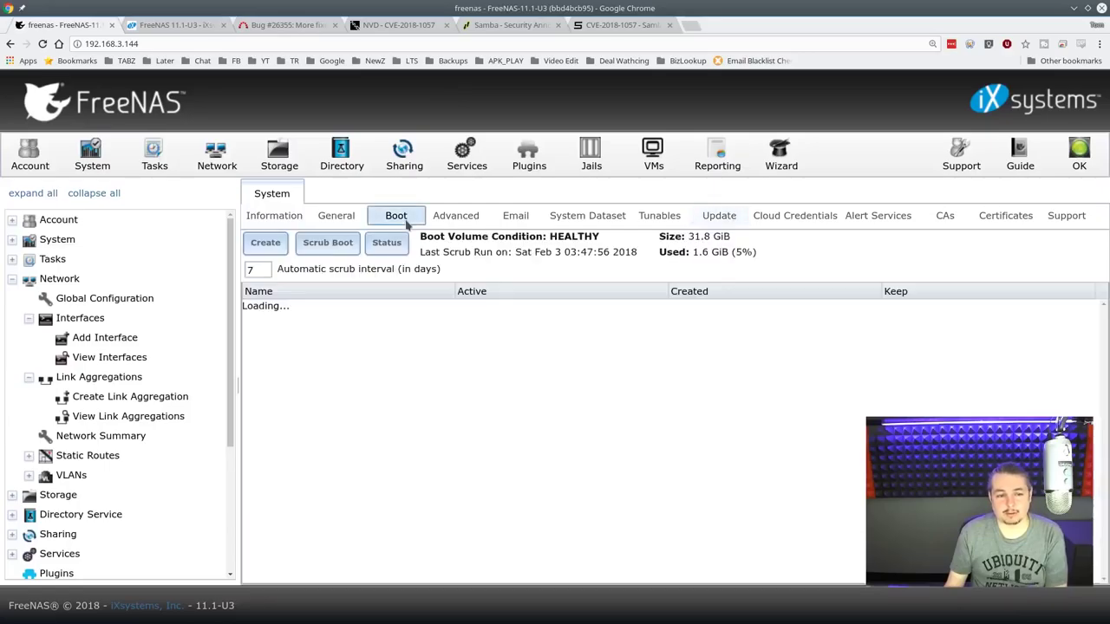
left_click(292, 321)
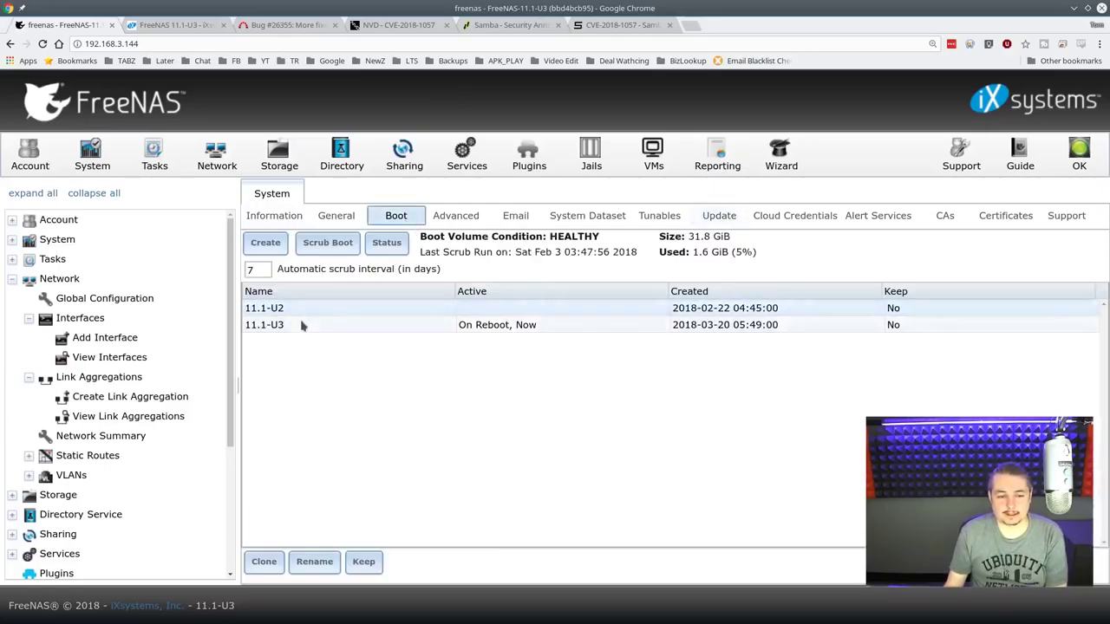
left_click(310, 311)
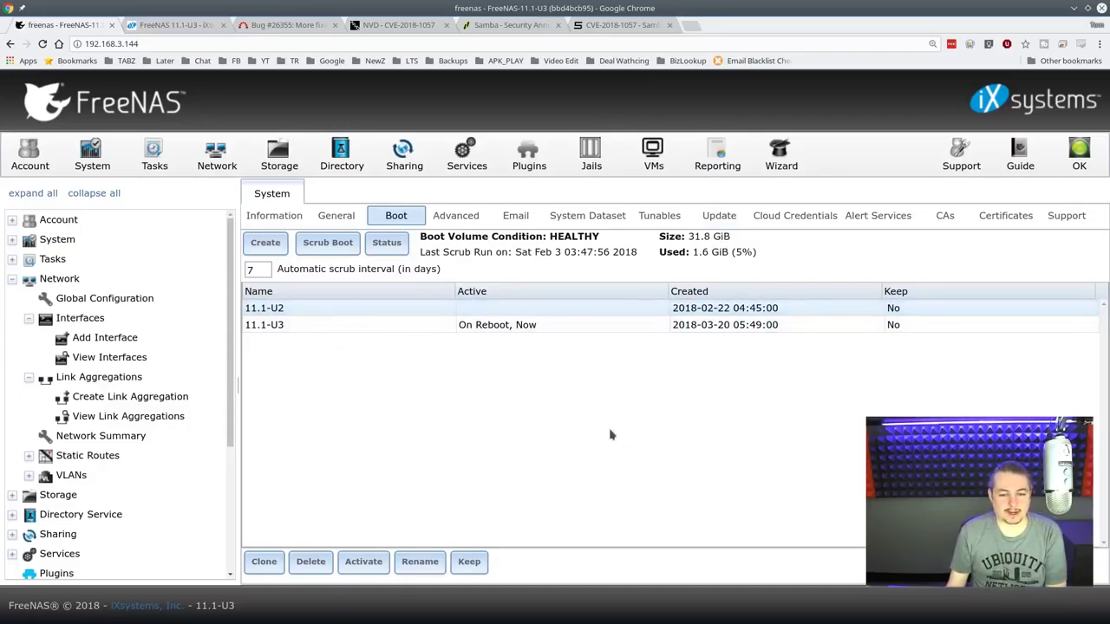
left_click(295, 325)
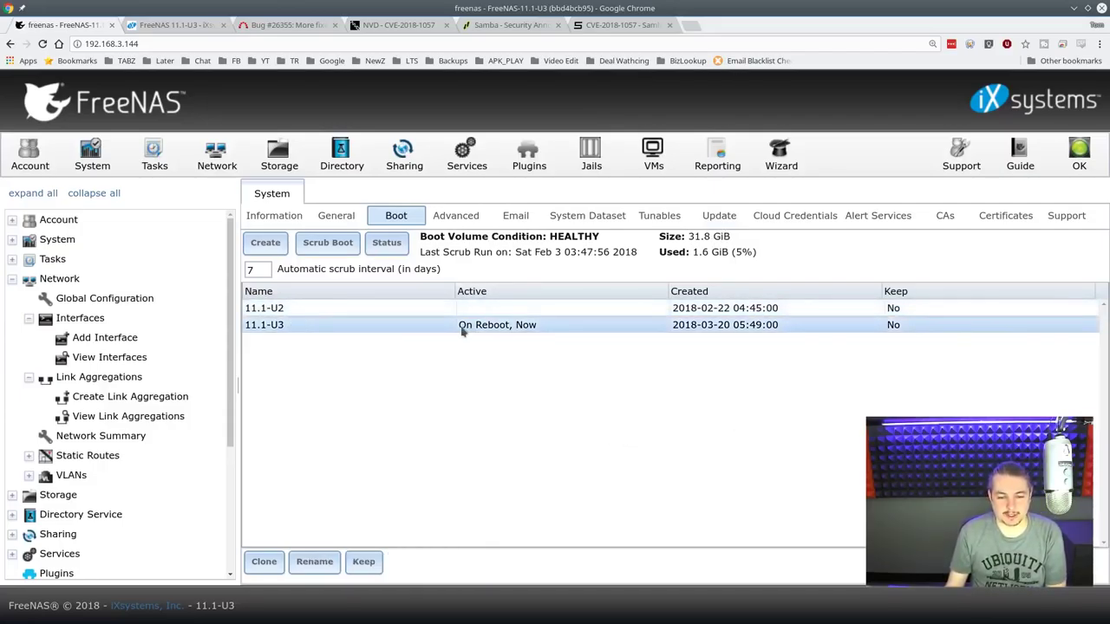
left_click(354, 314)
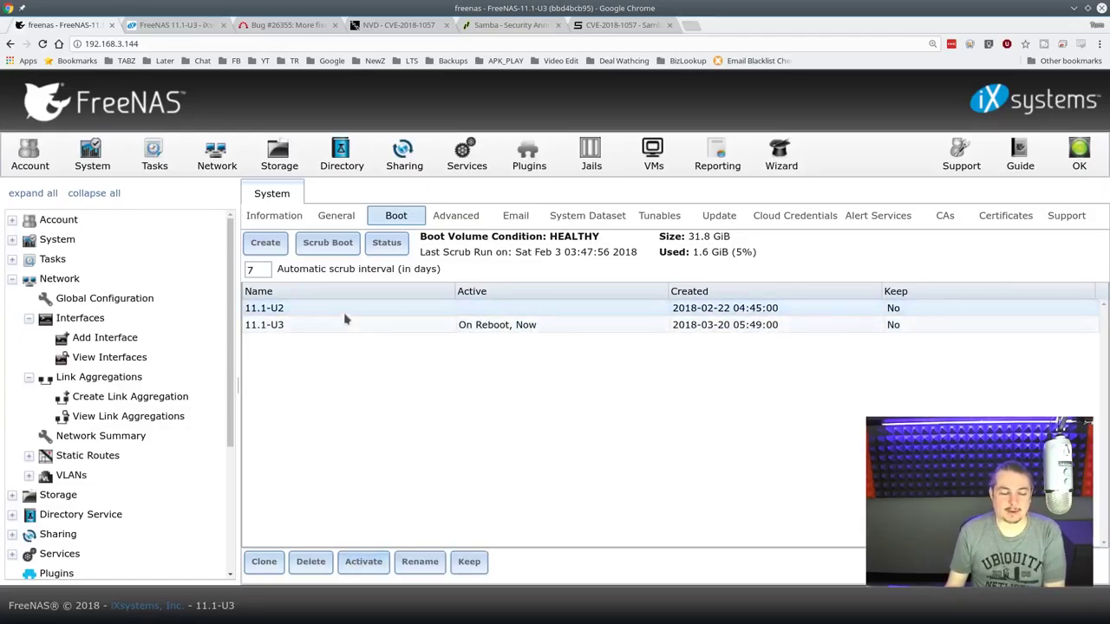
left_click(323, 326)
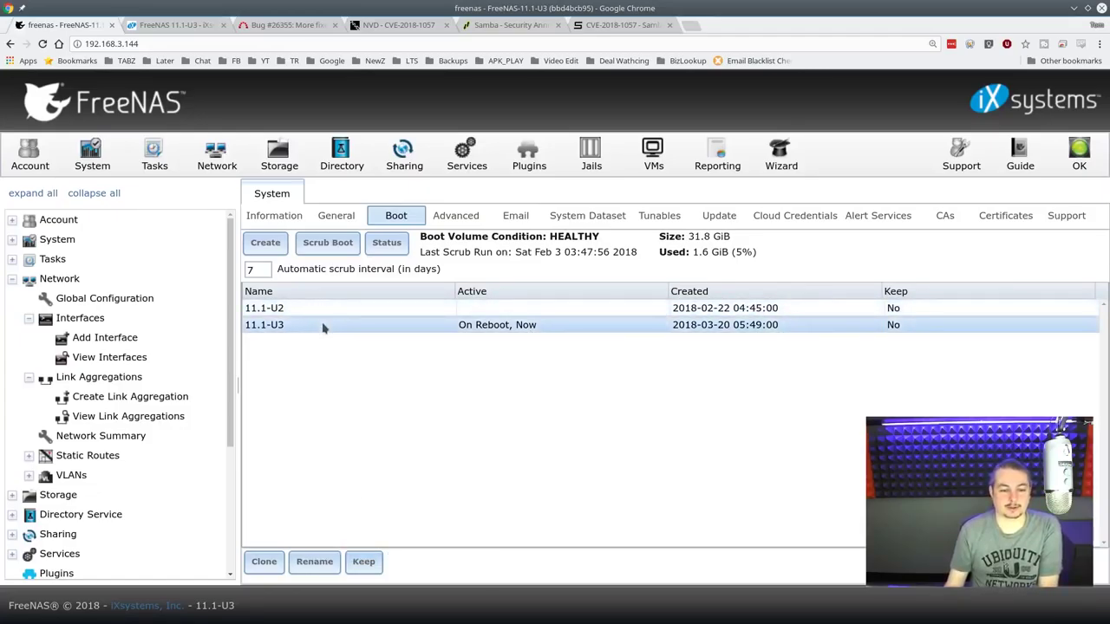
left_click(312, 312)
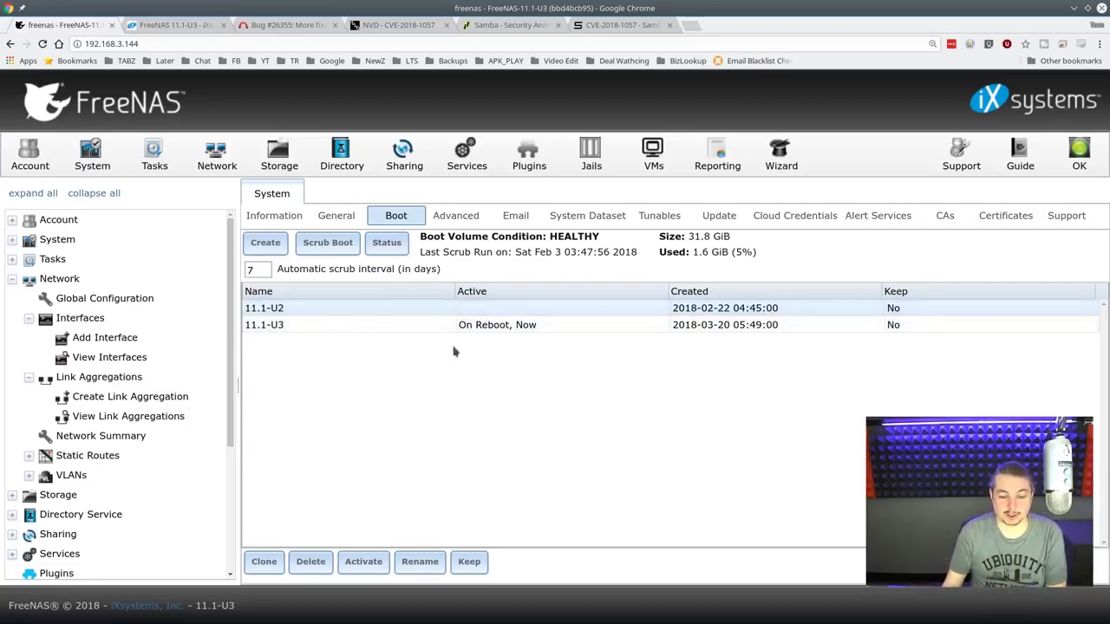
Step: Delete the 11.1-U2 boot environment and confirm the deletion
left_click(524, 325)
left_click(530, 310)
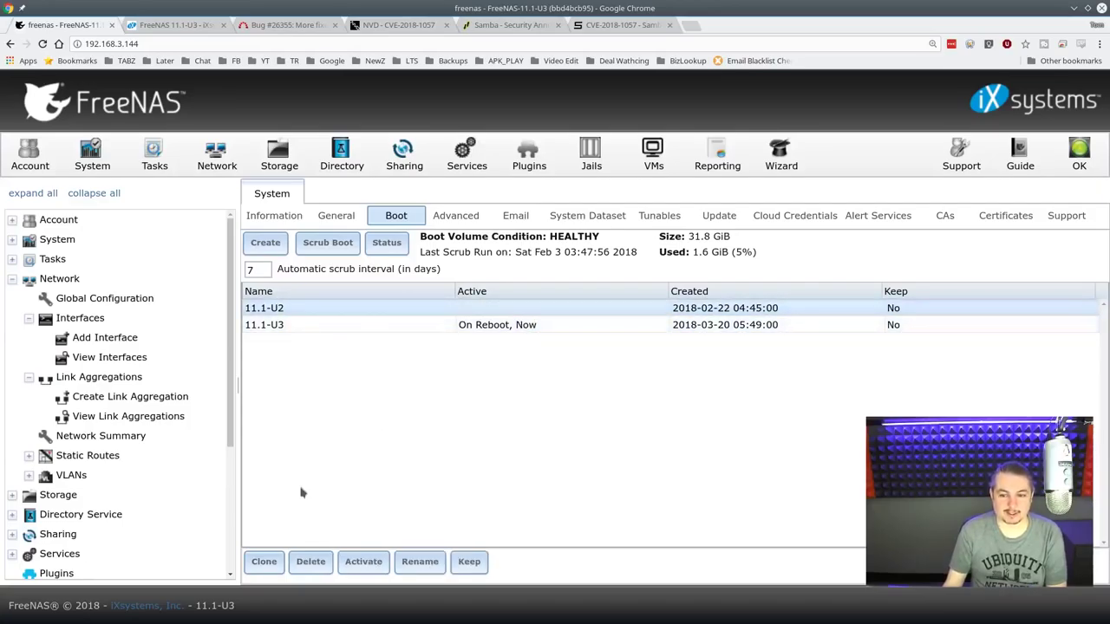
left_click(310, 568)
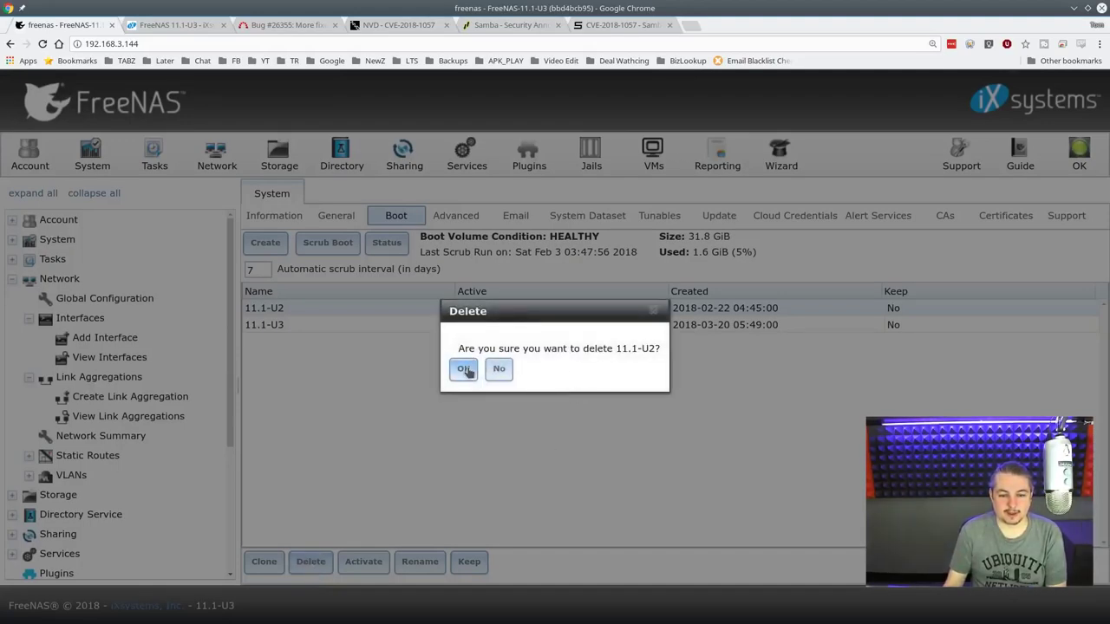
left_click(464, 370)
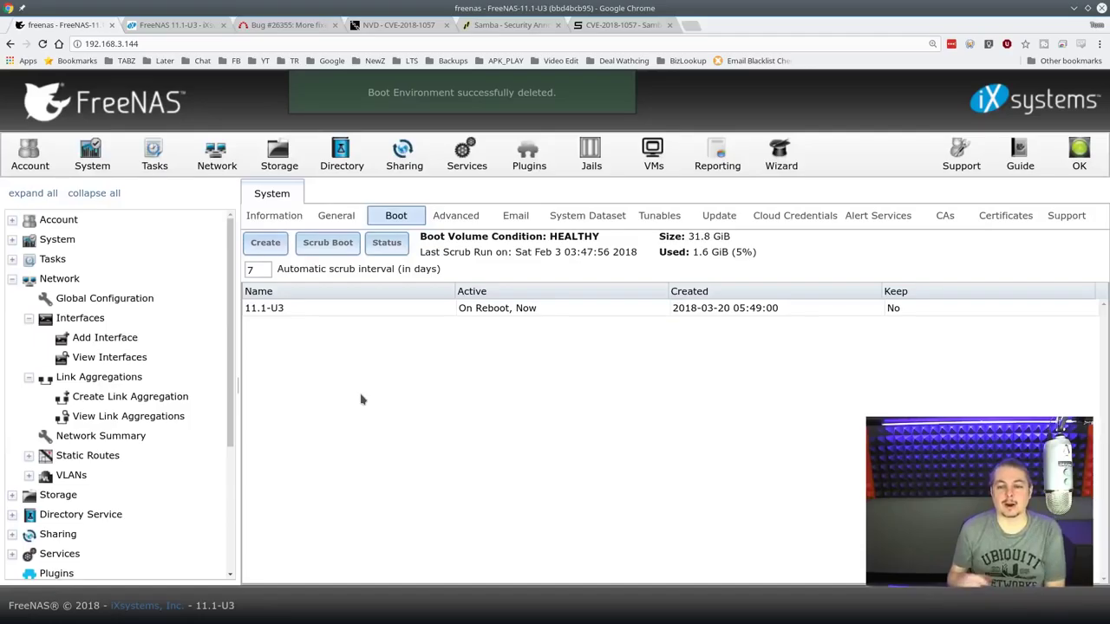
Step: Check the 31.8 GiB boot volume with 1.6 GiB (5%) used, then return to System Information
left_click_drag(657, 236, 748, 240)
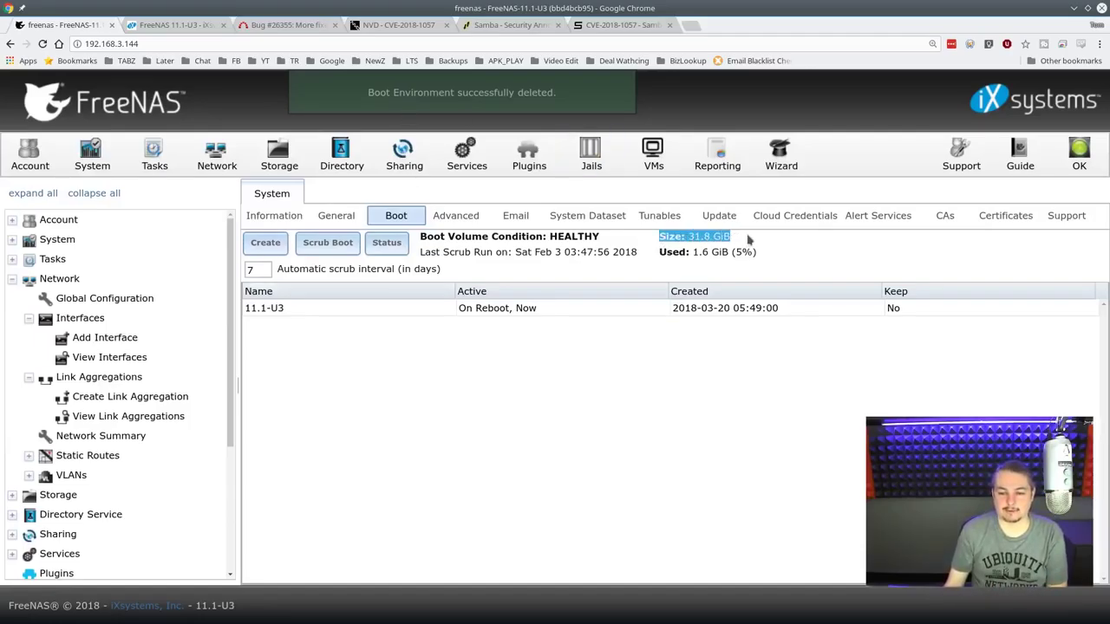
left_click_drag(656, 253, 798, 261)
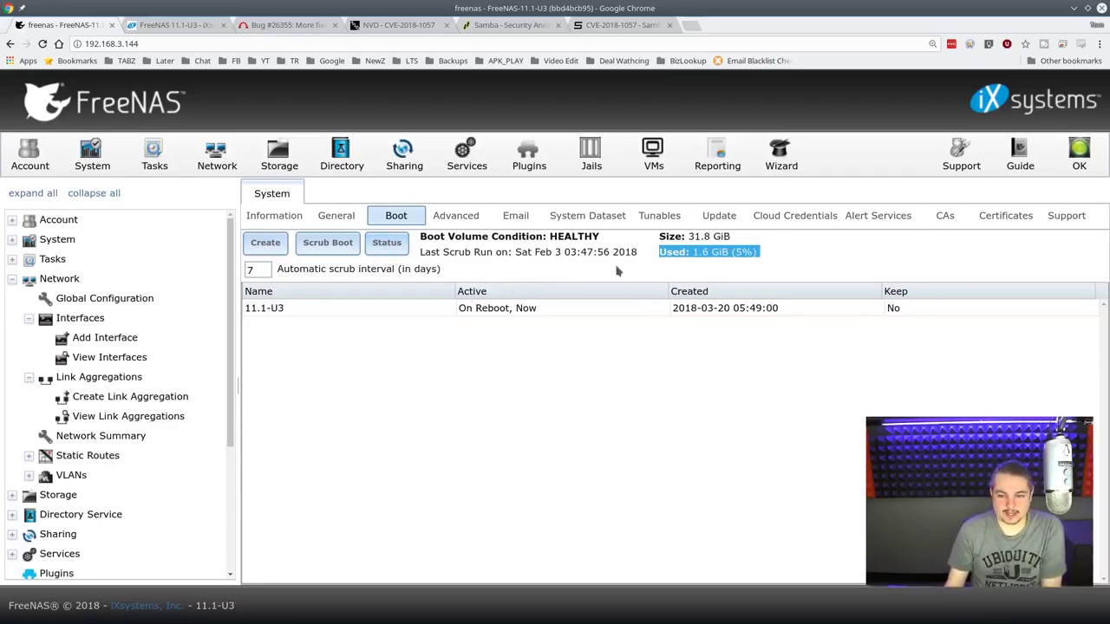
left_click(348, 307)
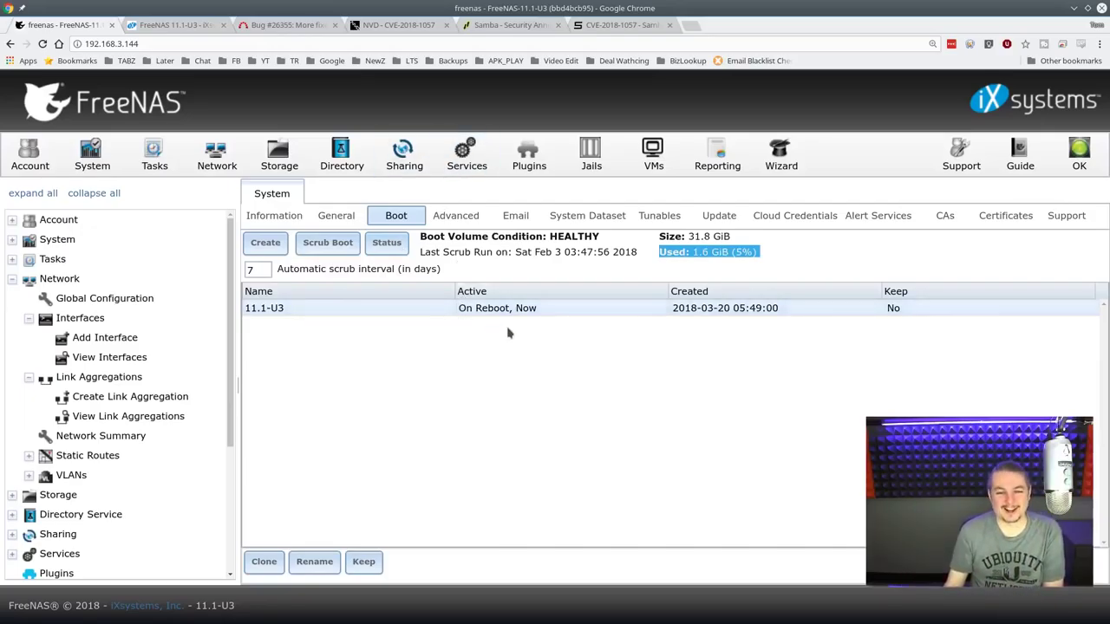
left_click(92, 157)
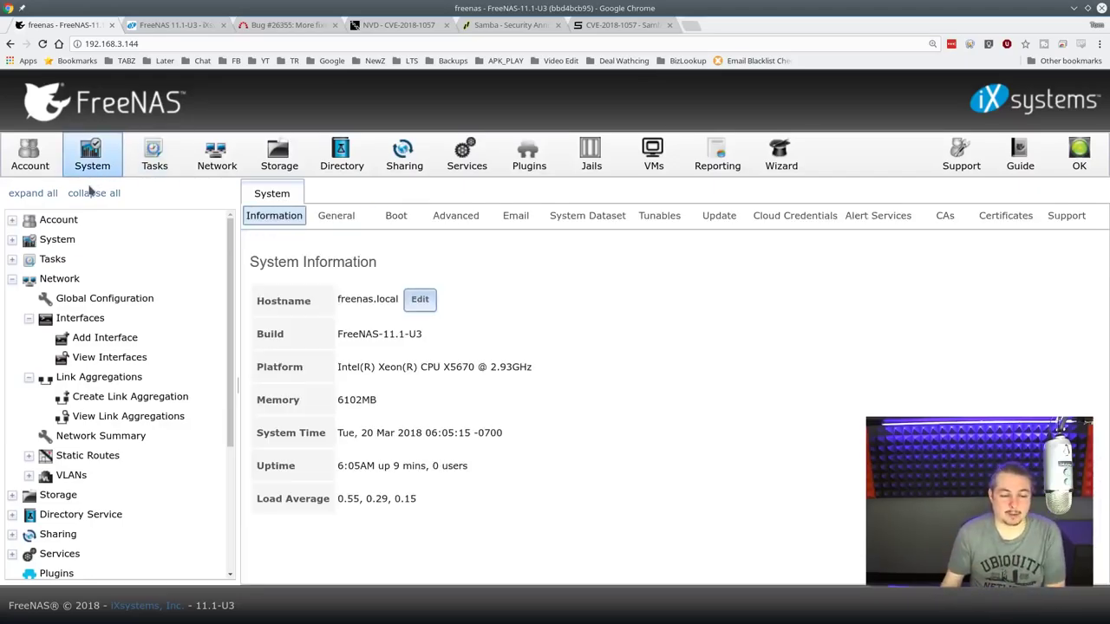
left_click_drag(235, 364, 232, 321)
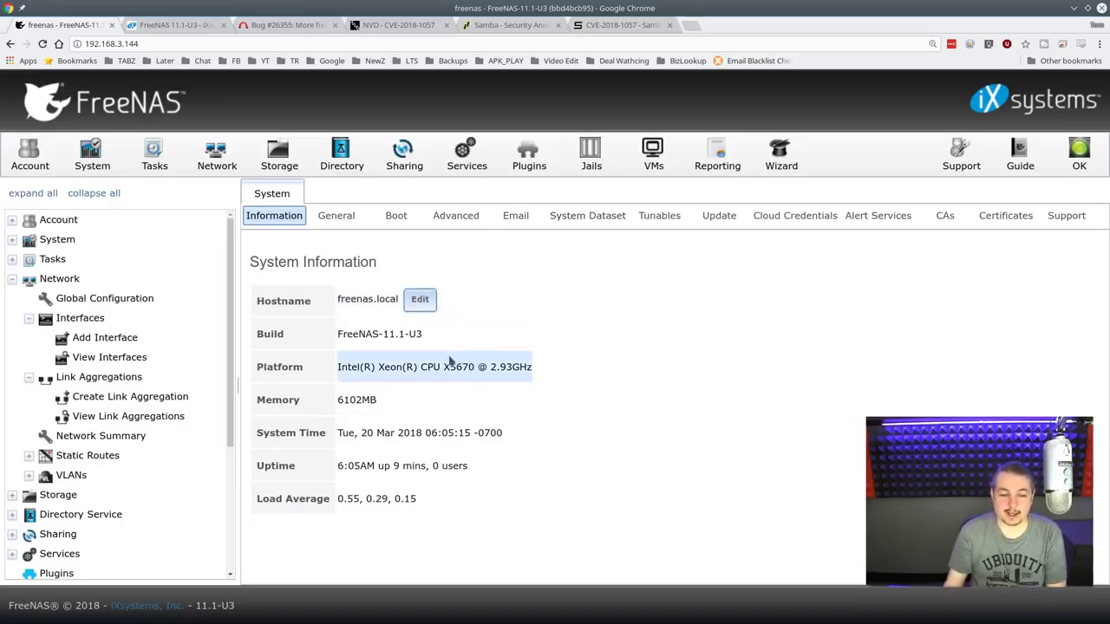
left_click_drag(443, 367, 526, 382)
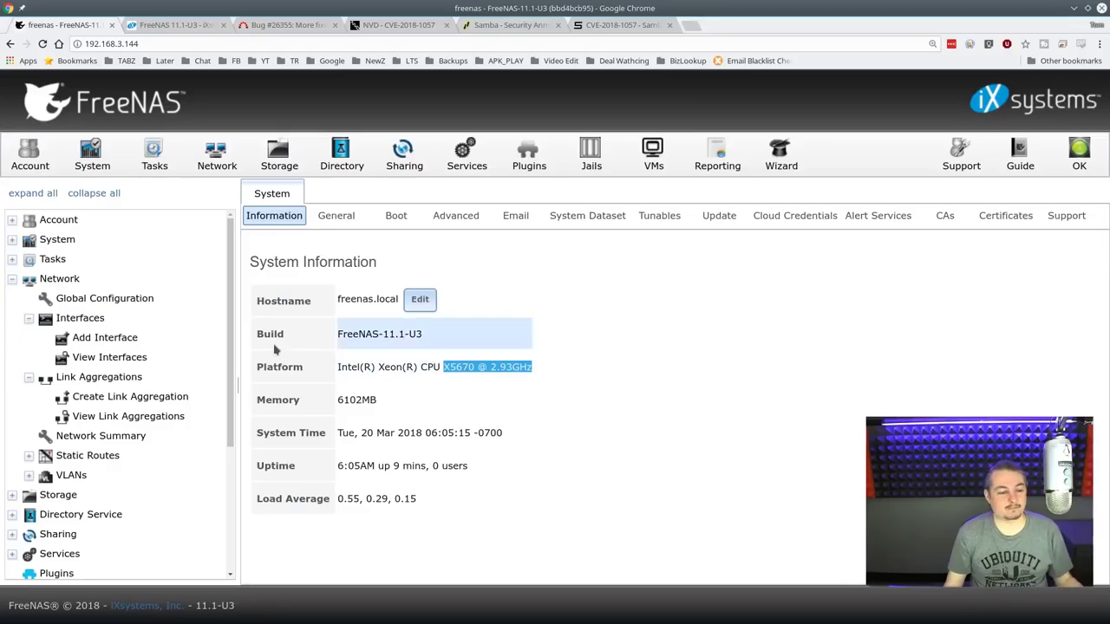
scroll(233, 410, "down", 5)
scroll(232, 408, "up", 5)
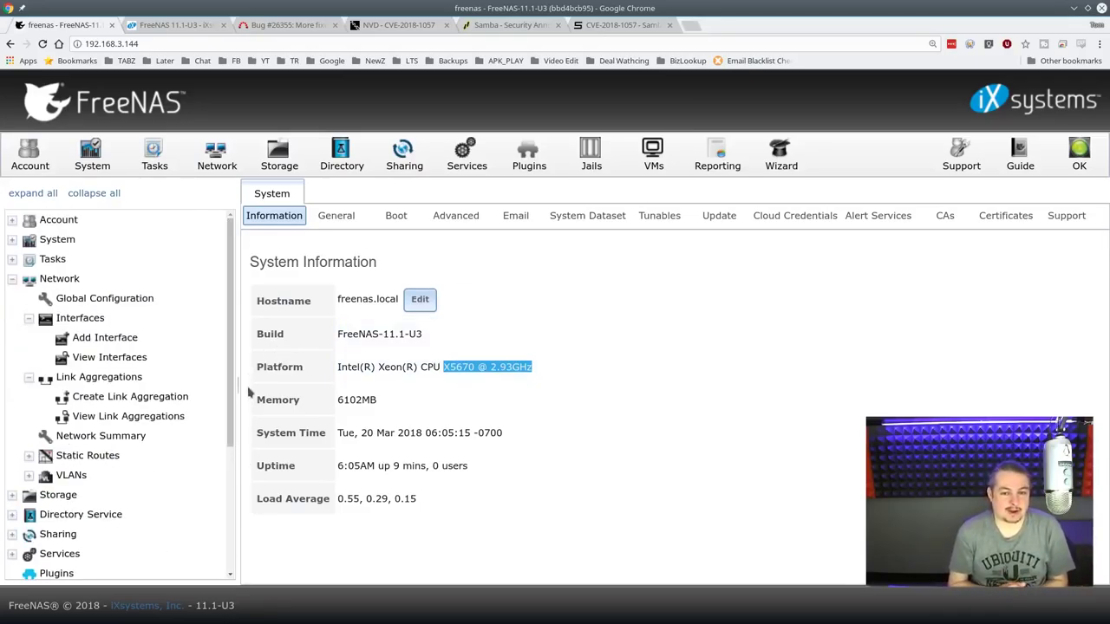